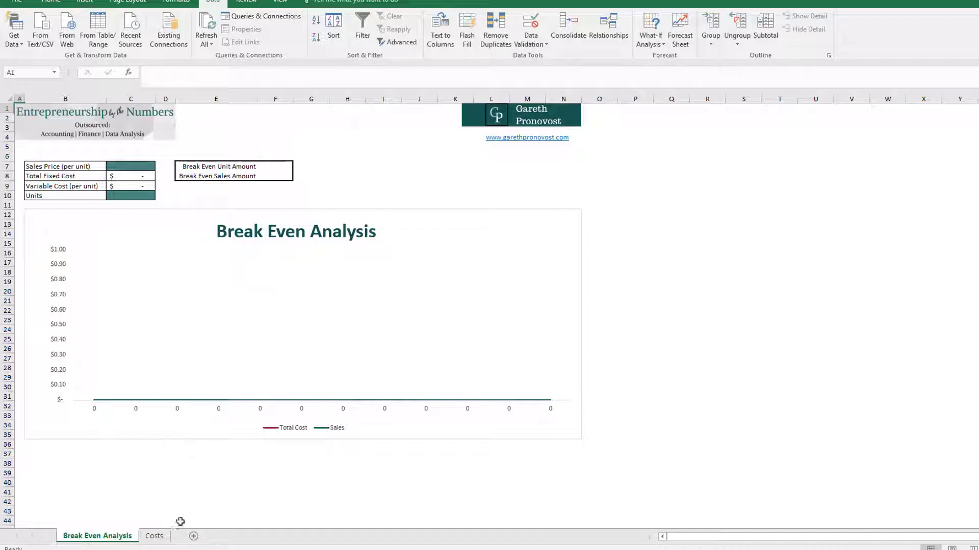
Step: On the Costs sheet, add a new cost named "Cost 5" in the row directly below Salary
click(155, 537)
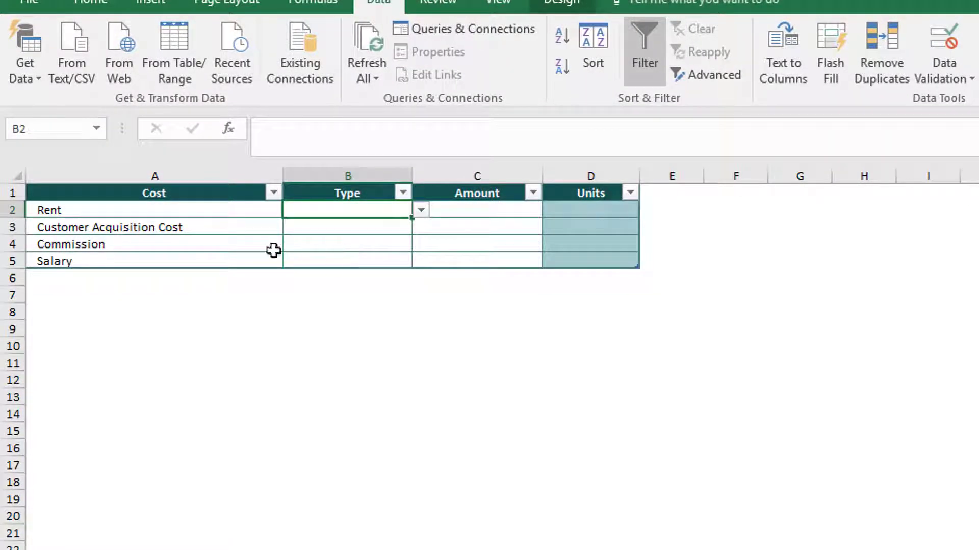
drag(186, 207, 178, 255)
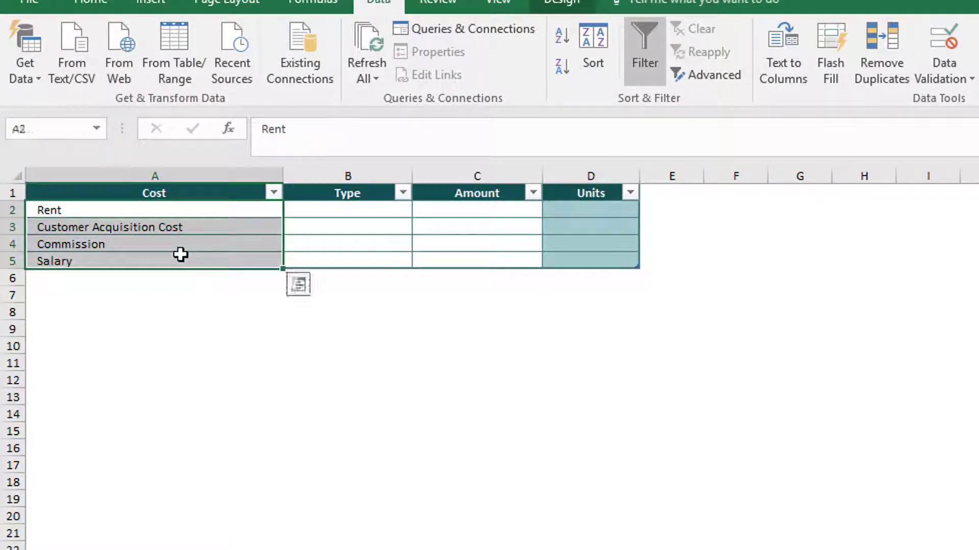
click(174, 260)
click(166, 276)
text(Cos)
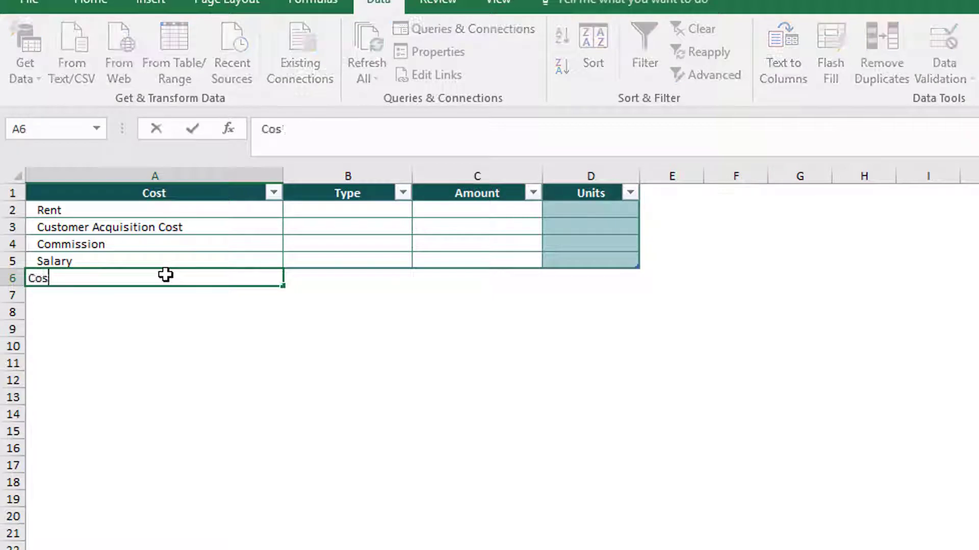
text(t 5)
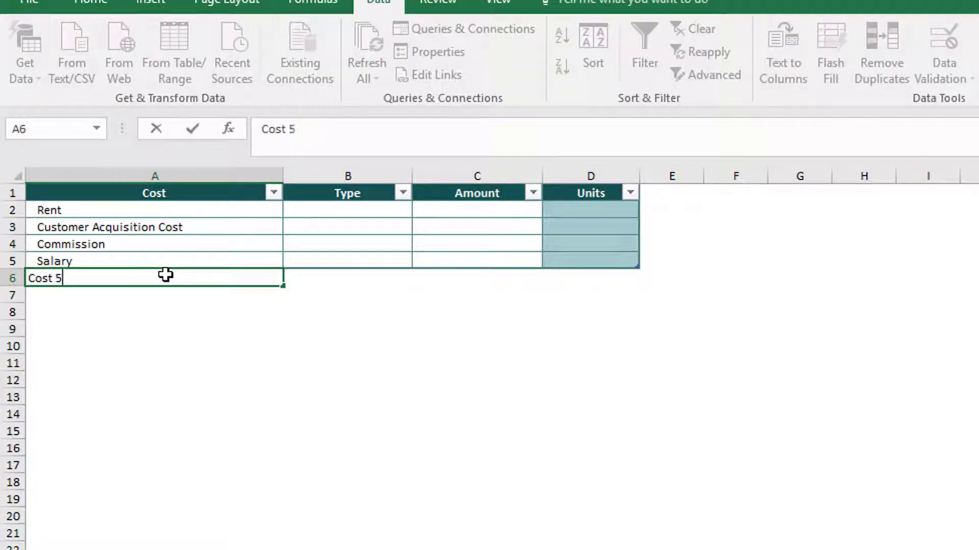
key(Return)
Step: Classify the Rent cost as Fixed Cost in the Type column
click(166, 275)
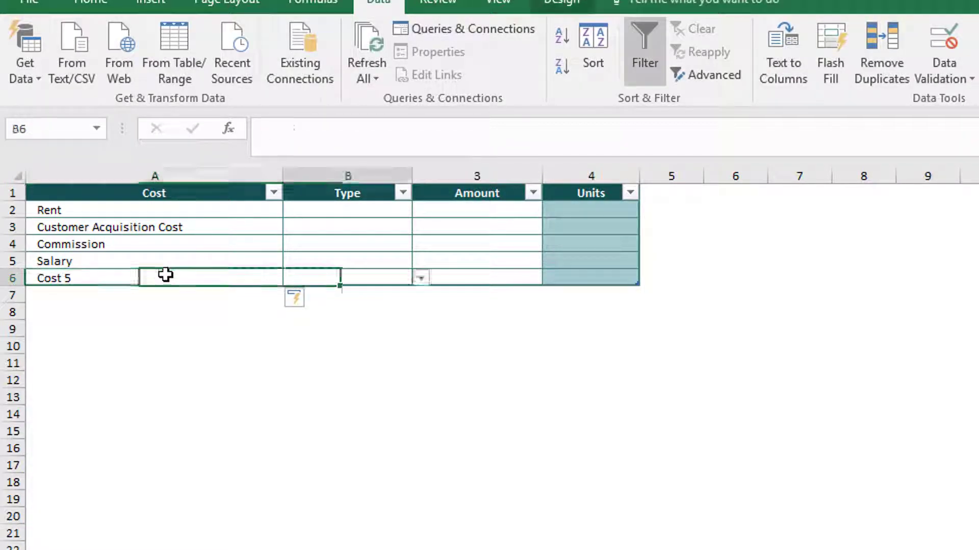
key(Up)
key(Up)
key(Up)
key(Up)
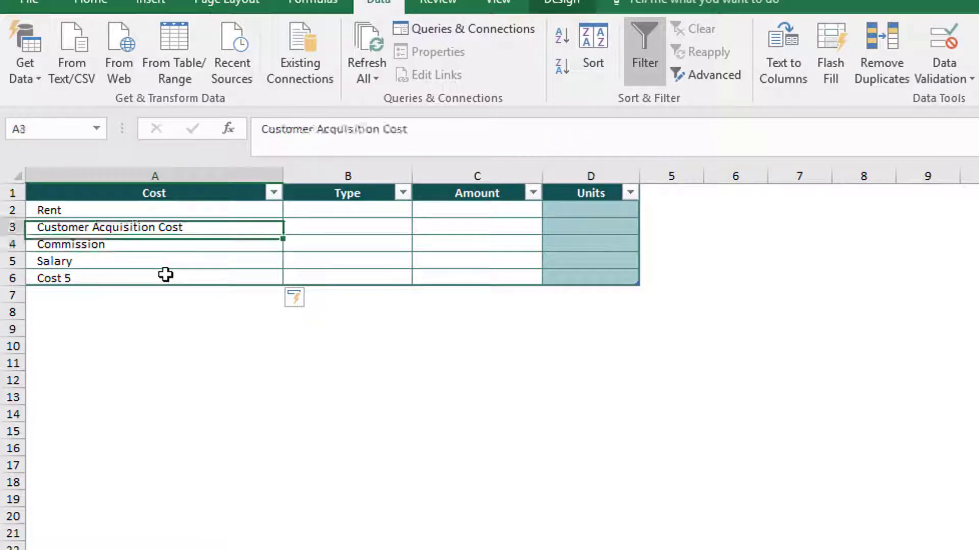
key(shift+Down)
key(shift+Down)
key(shift+Down)
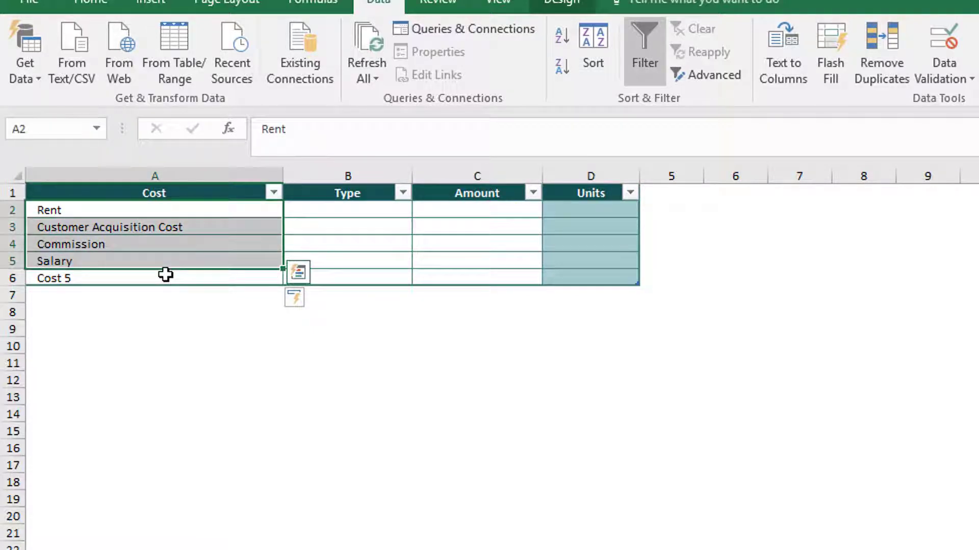
key(Right)
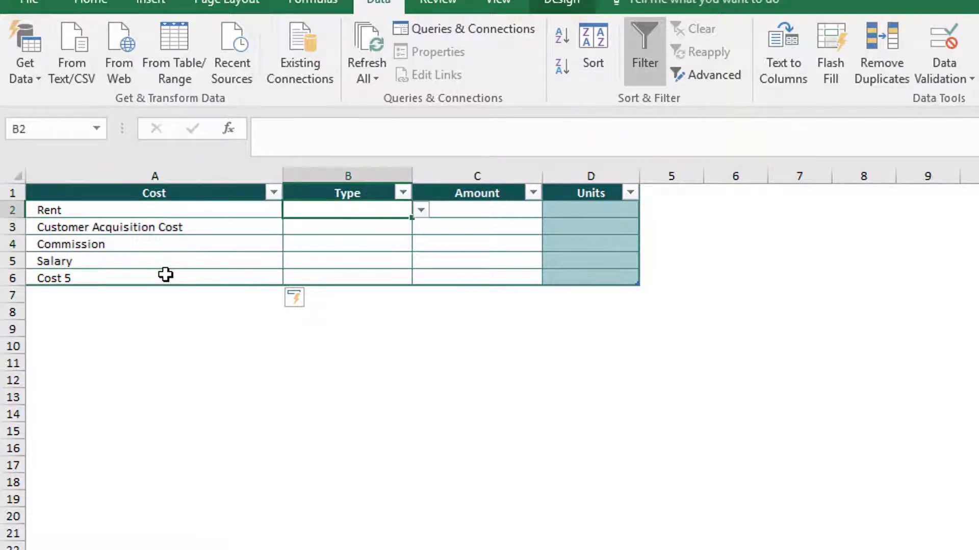
click(420, 211)
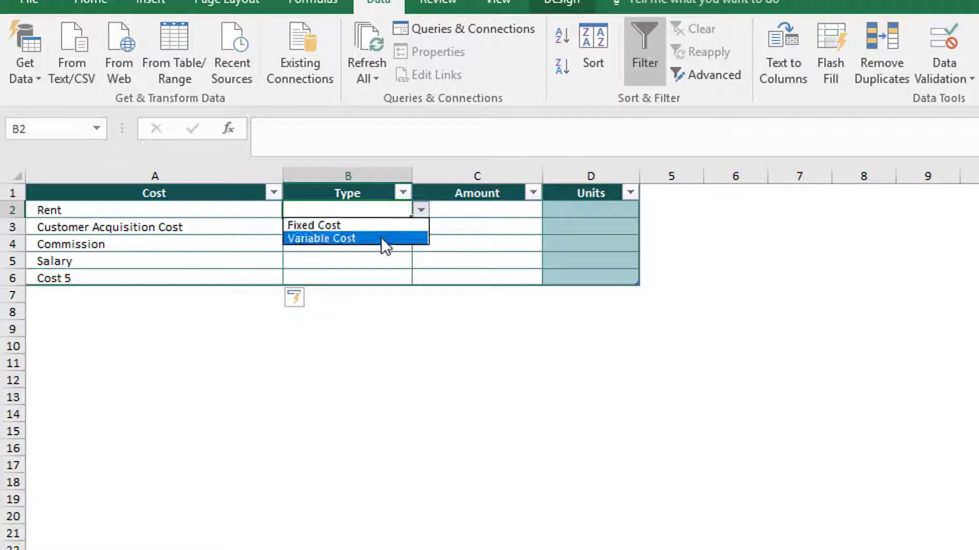
click(342, 226)
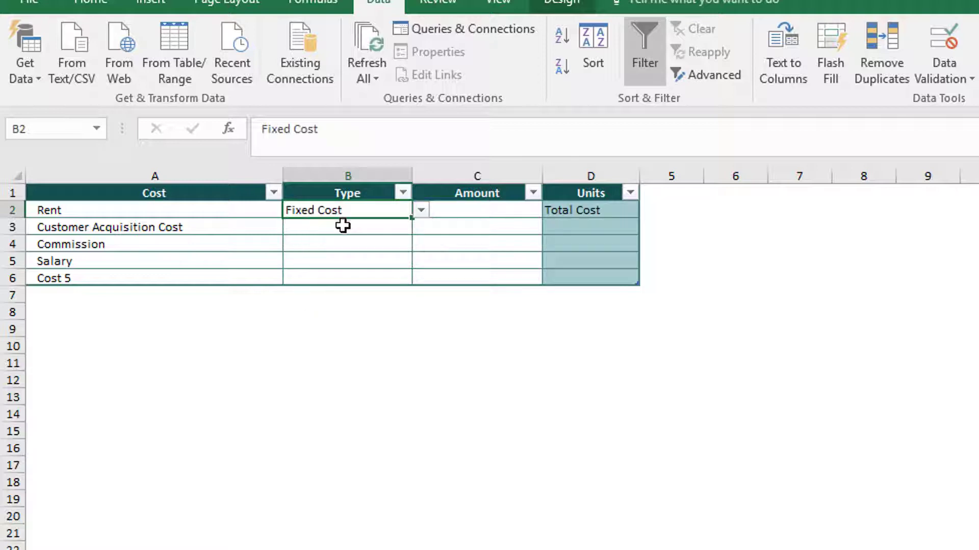
Step: Classify both Customer Acquisition Cost and Commission as Variable Cost in the Type column
click(342, 225)
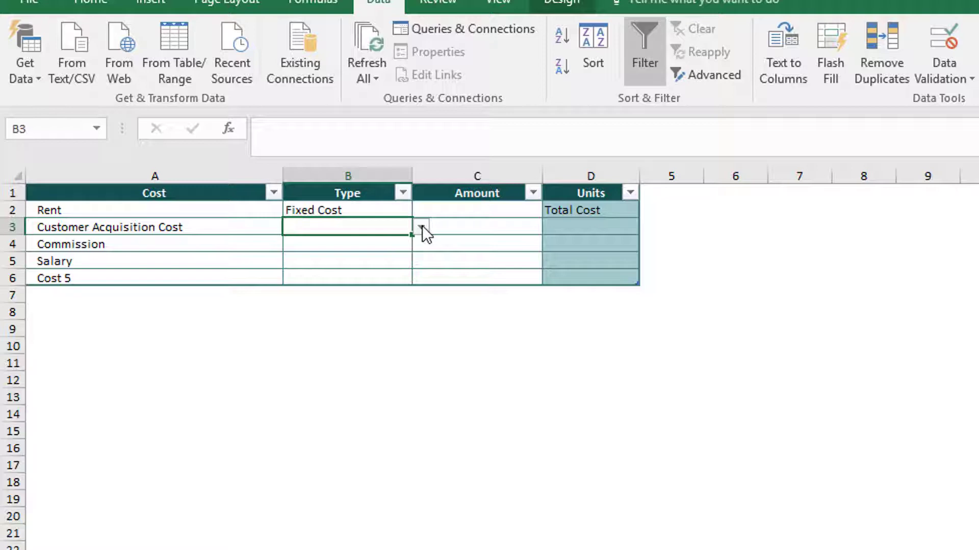
click(422, 225)
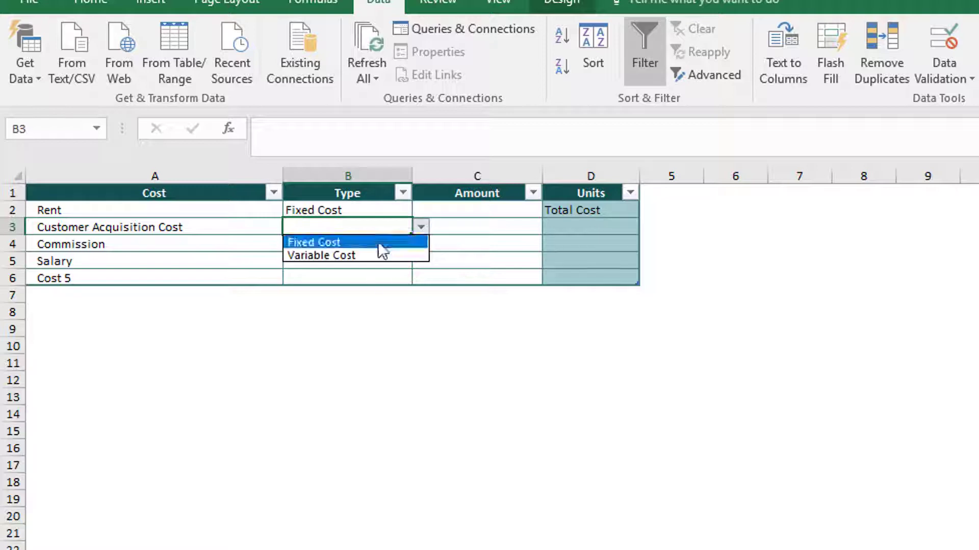
click(370, 255)
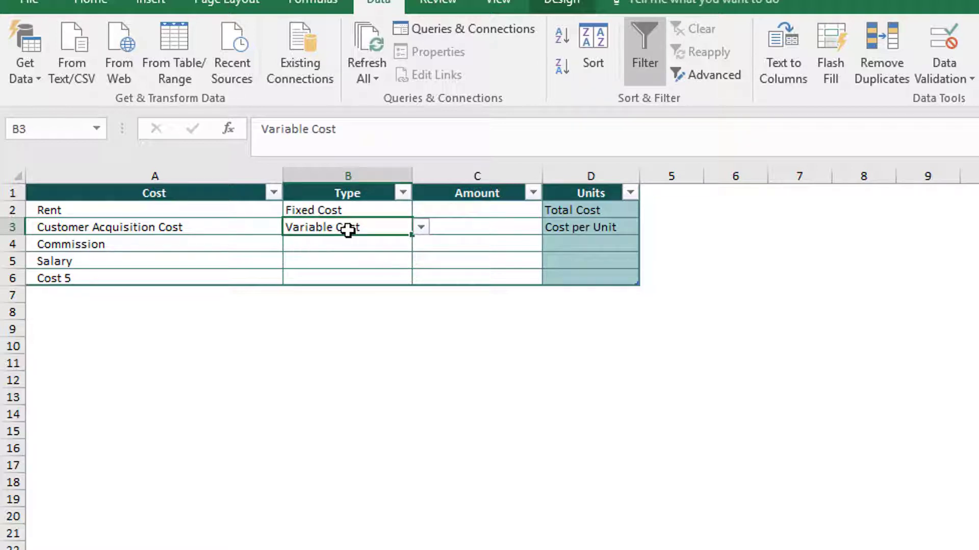
click(322, 247)
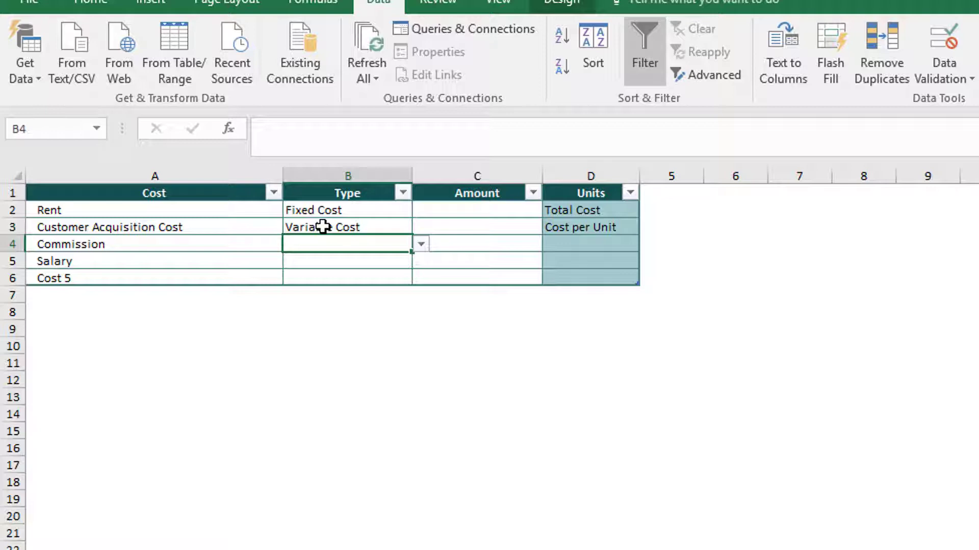
click(323, 226)
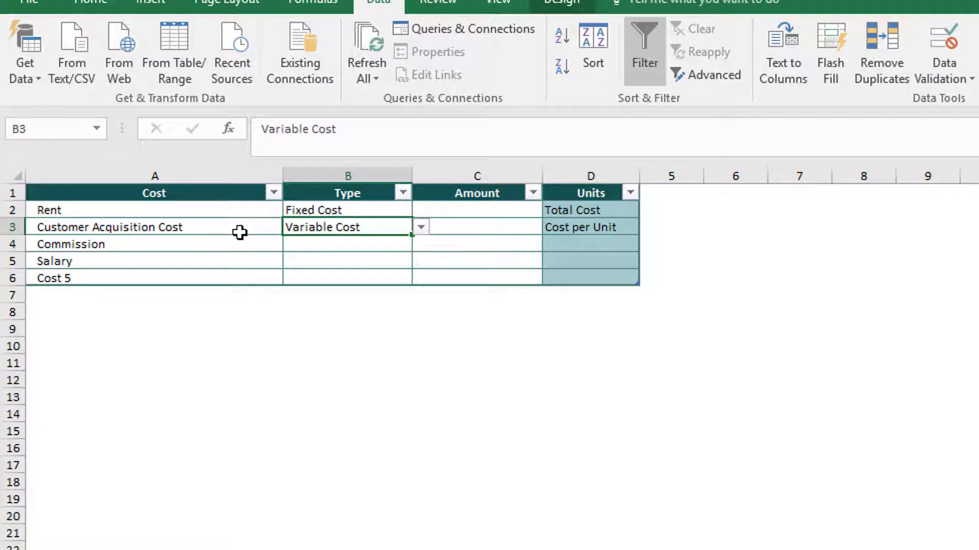
click(322, 244)
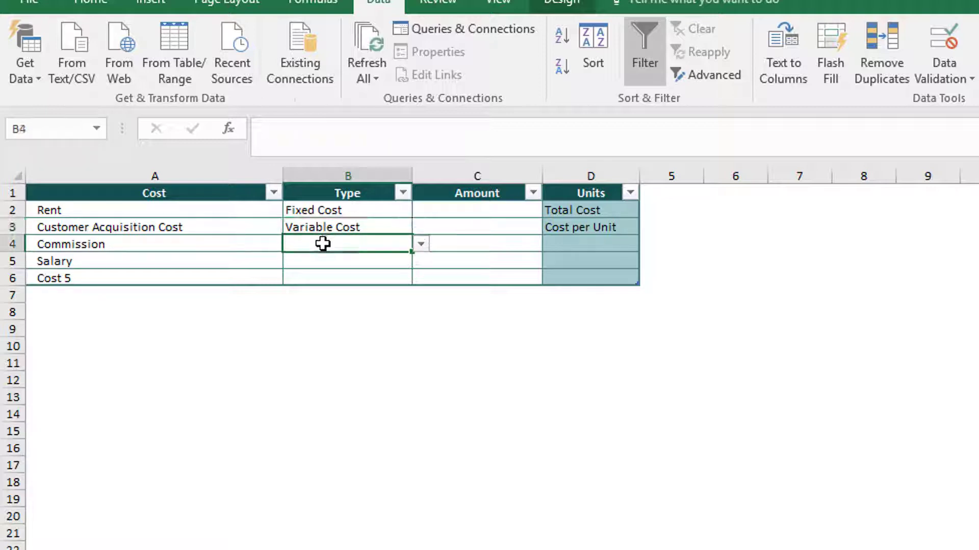
click(420, 245)
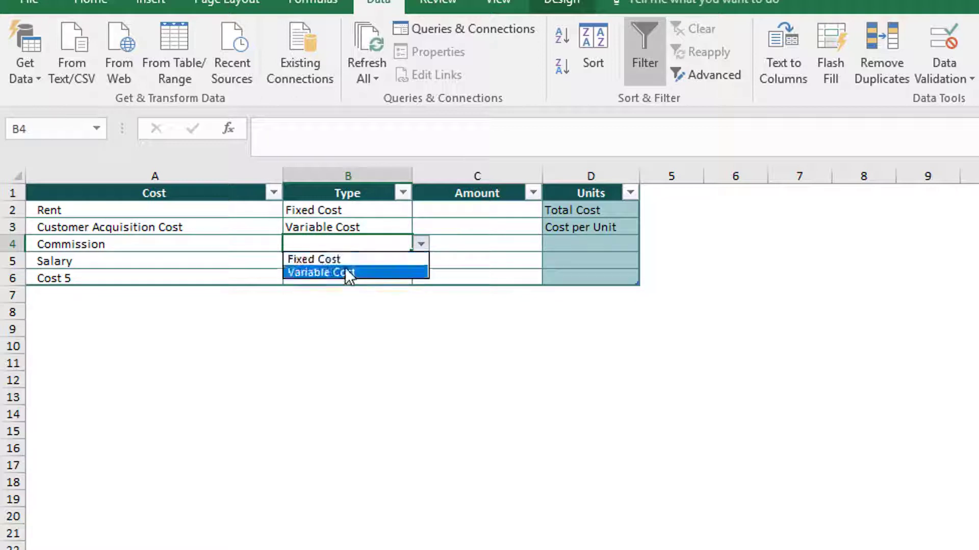
click(344, 267)
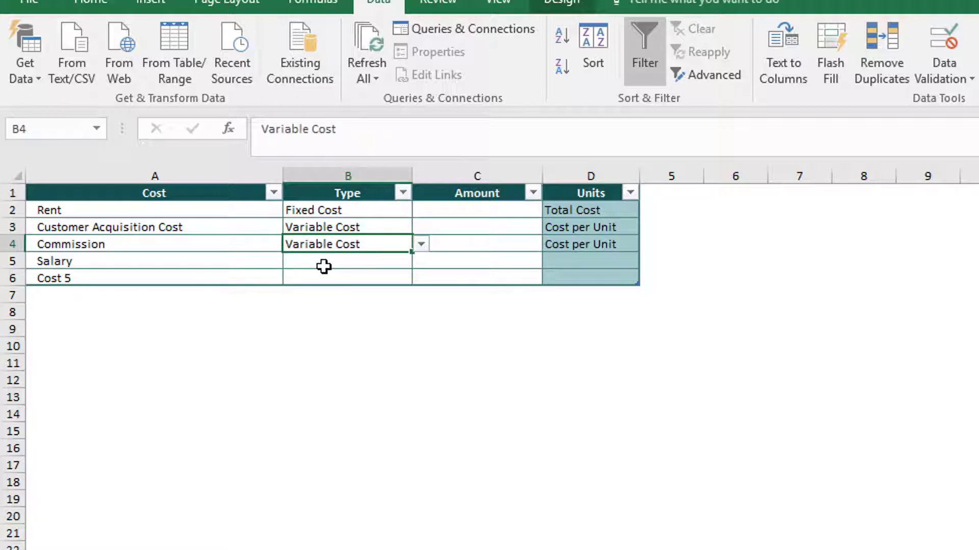
Step: Classify the Salary cost as Fixed Cost in the Type column
click(323, 266)
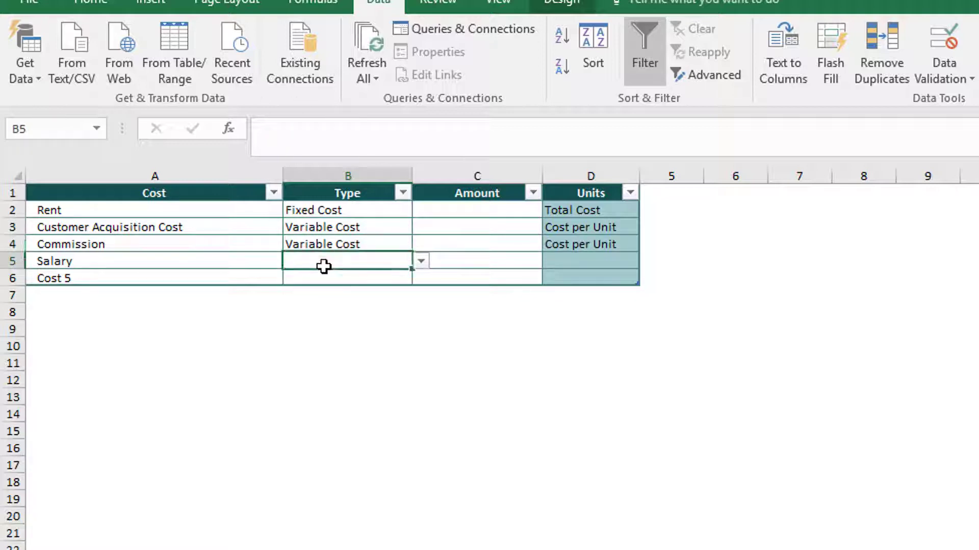
click(420, 262)
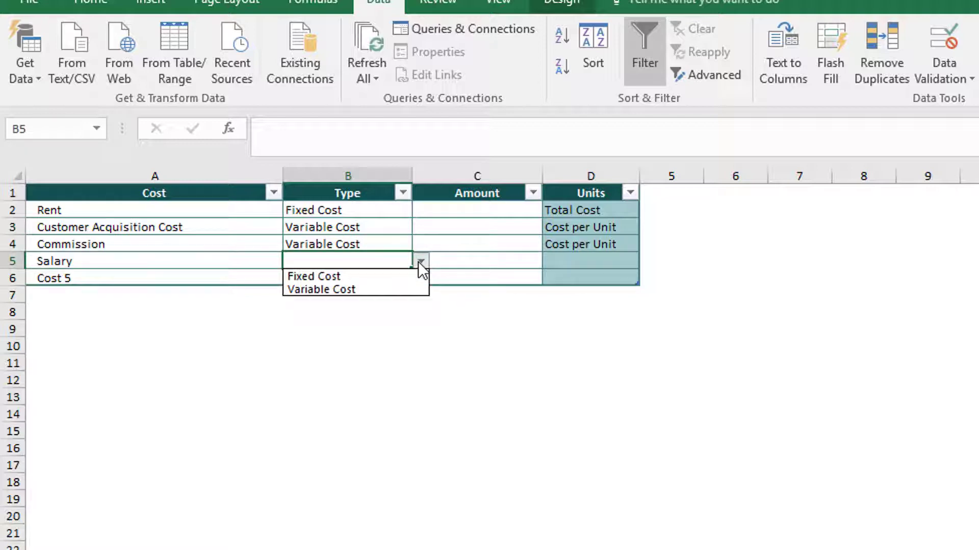
click(361, 277)
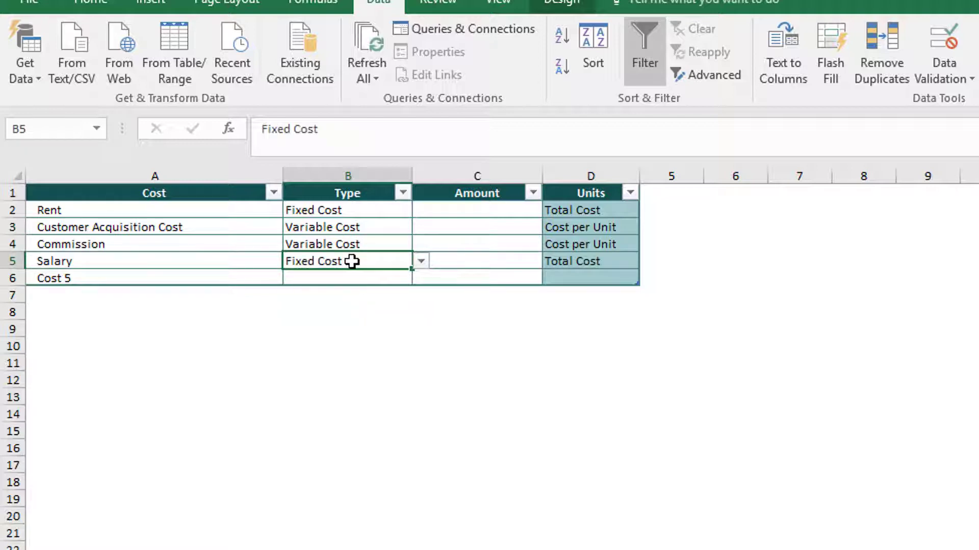
Step: Clear the "Cost 5" entry from the row below Salary in the Cost column
click(447, 211)
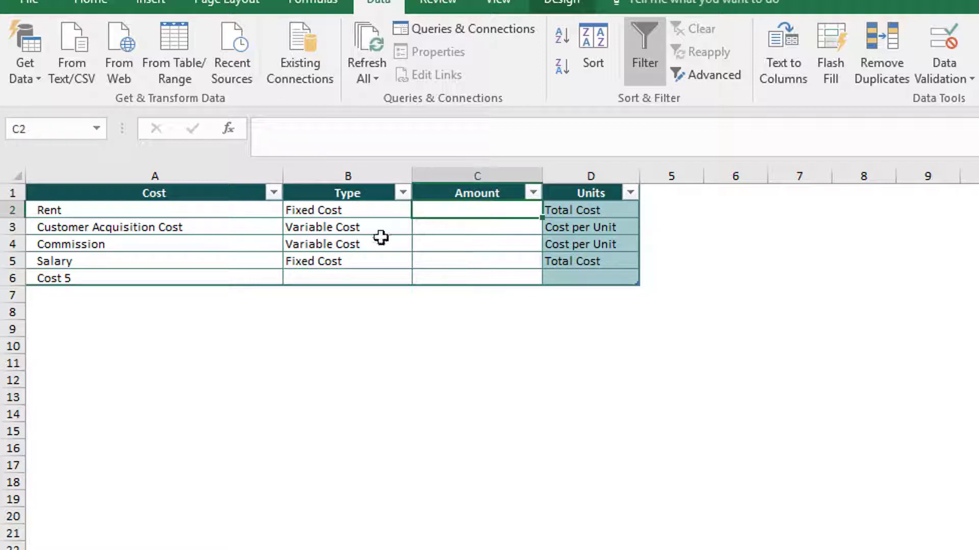
click(232, 276)
key(Delete)
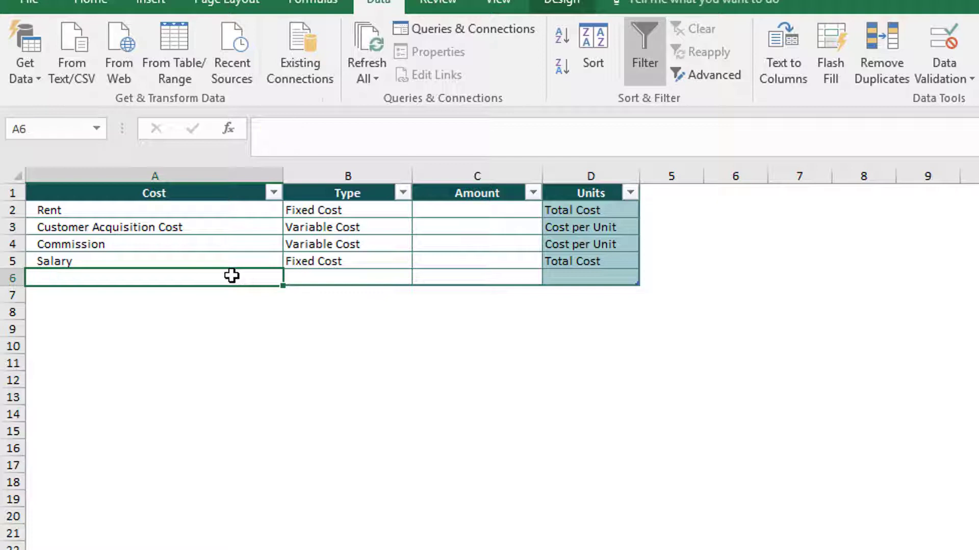
Step: Examine the Units column for the Rent through Salary rows to see how each amount should be stated
key(Right)
key(Right)
key(Up)
key(Up)
key(Up)
key(Up)
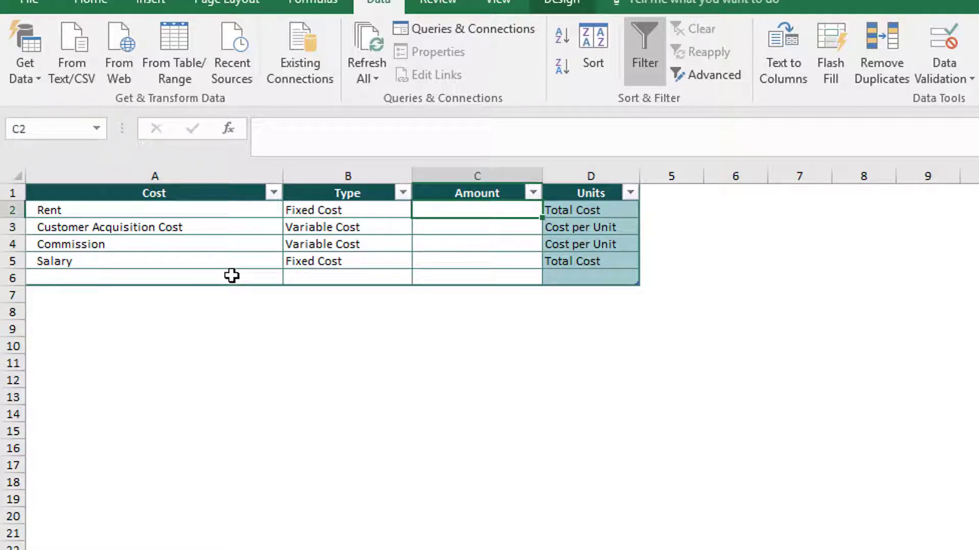
key(Left)
key(Right)
key(Right)
key(Down)
key(Down)
key(Down)
key(Down)
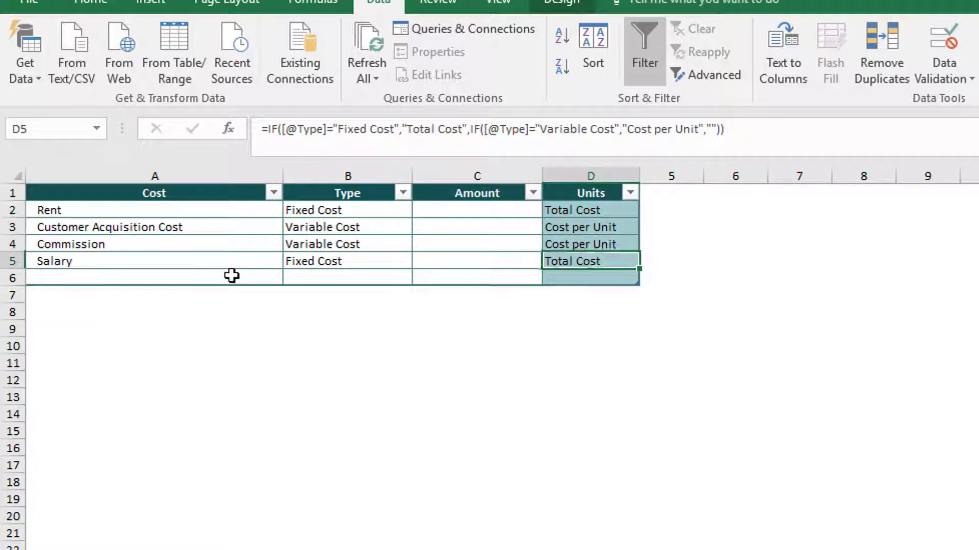
key(Up)
key(Up)
key(Up)
key(Up)
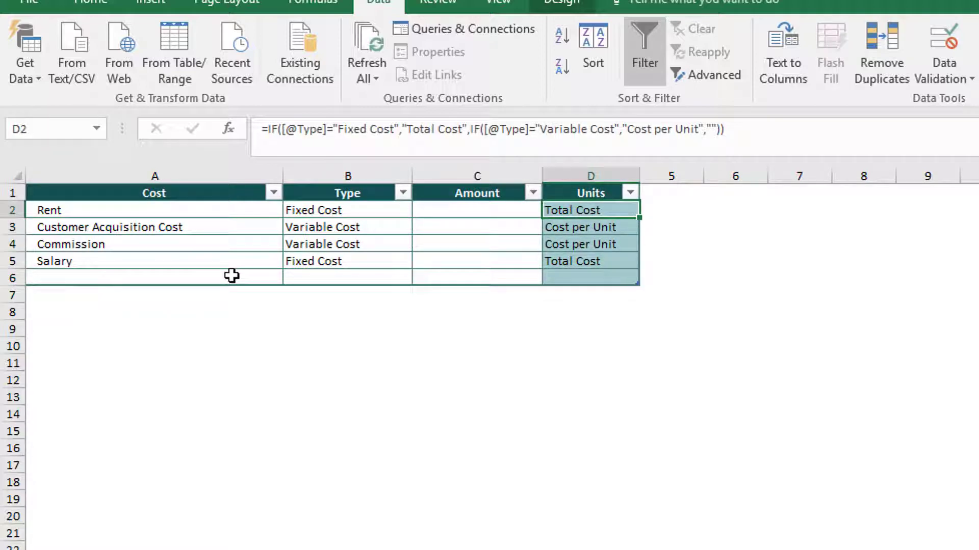
key(Left)
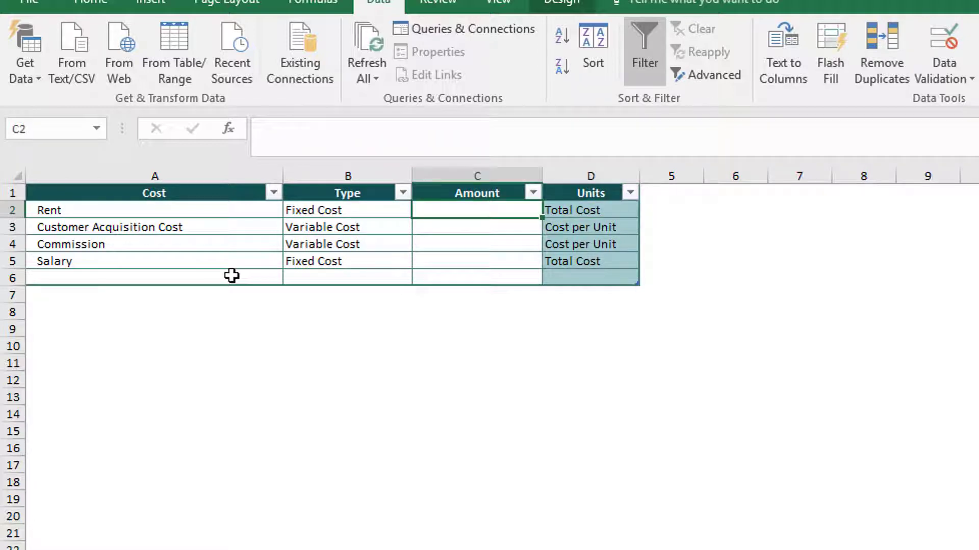
key(Right)
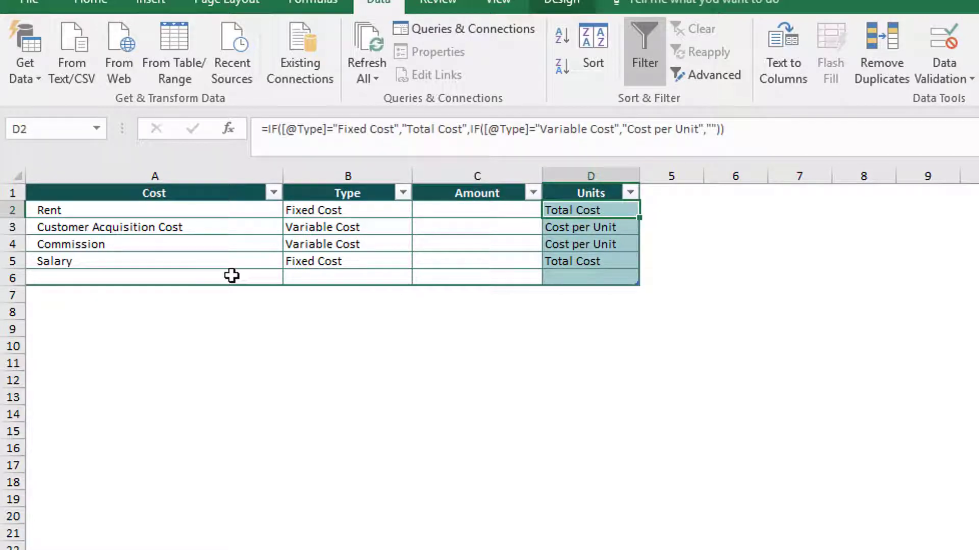
key(Left)
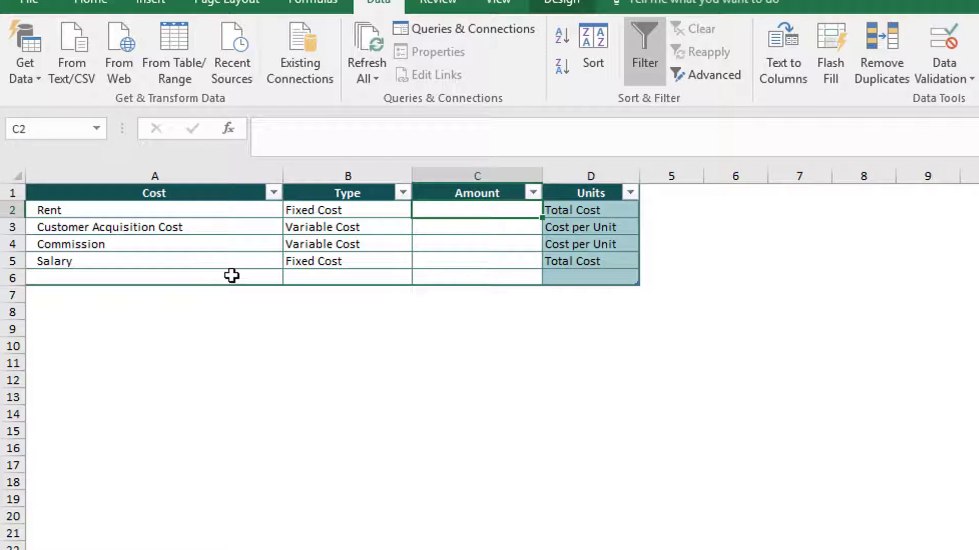
Step: Enter 2500 as the amount for the Rent cost
key(Down)
key(Right)
key(Left)
key(Up)
key(Left)
key(Down)
key(Right)
key(Up)
text(2500)
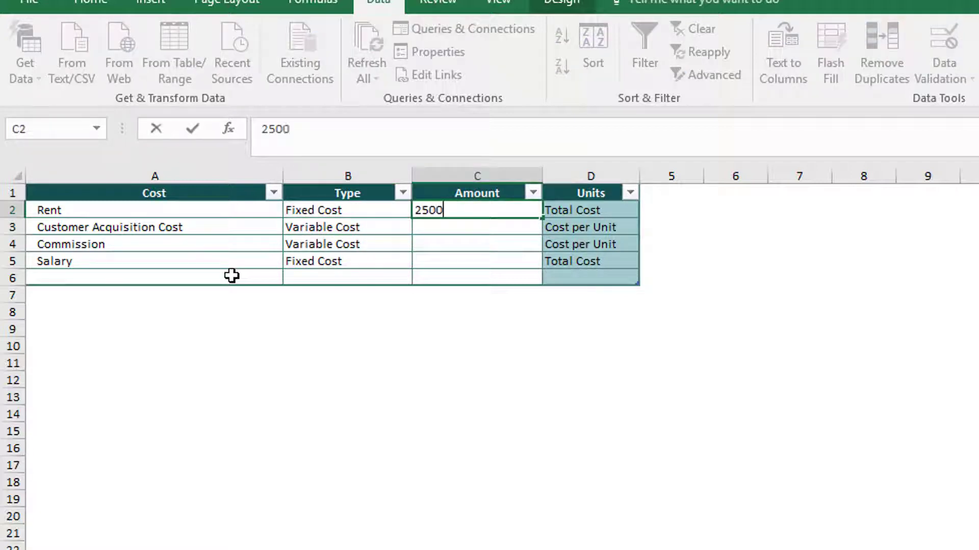
key(Return)
key(Up)
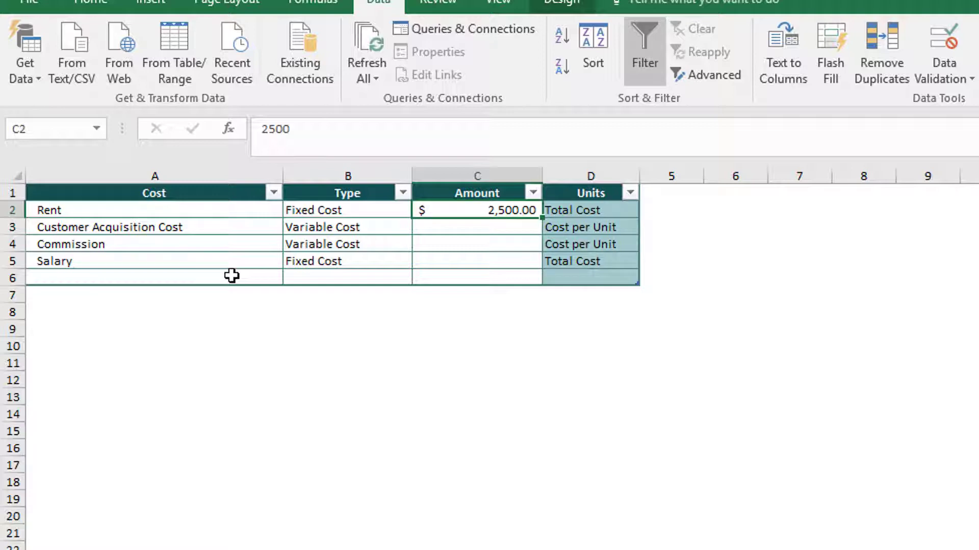
Step: Enter 25 as the amount for Customer Acquisition Cost
key(Down)
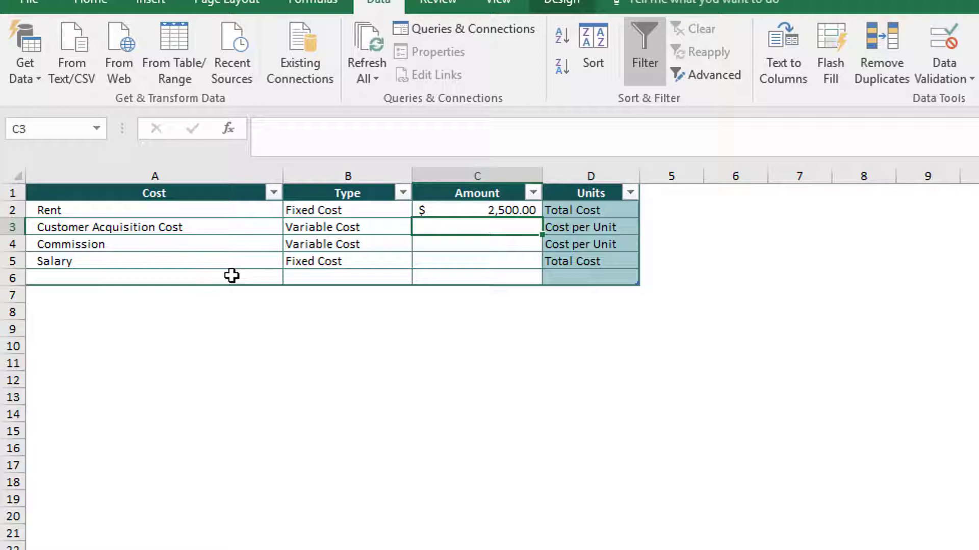
text(25)
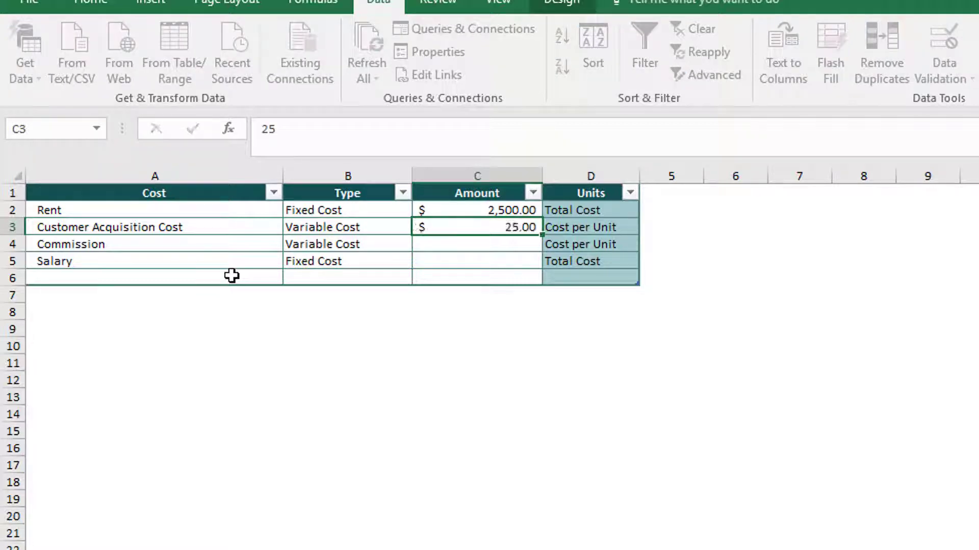
key(Return)
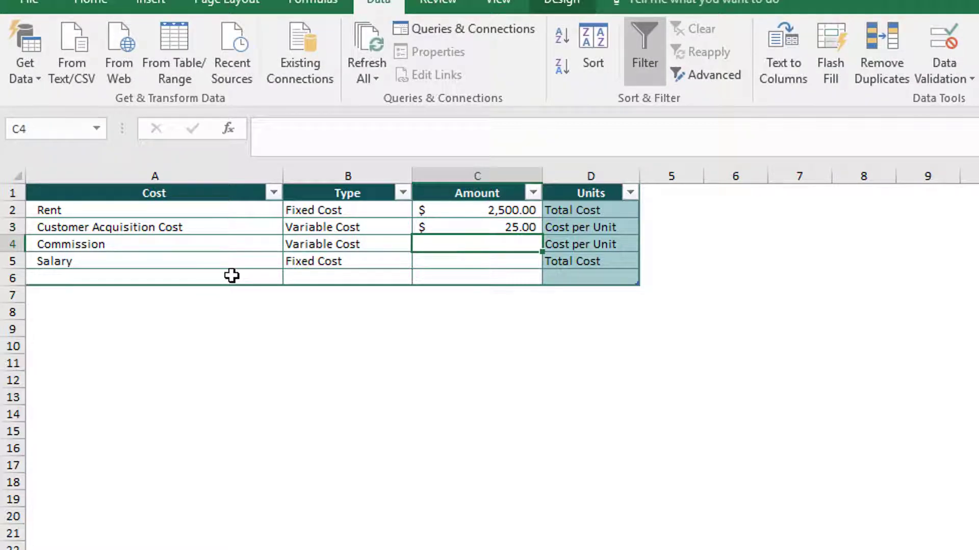
key(Up)
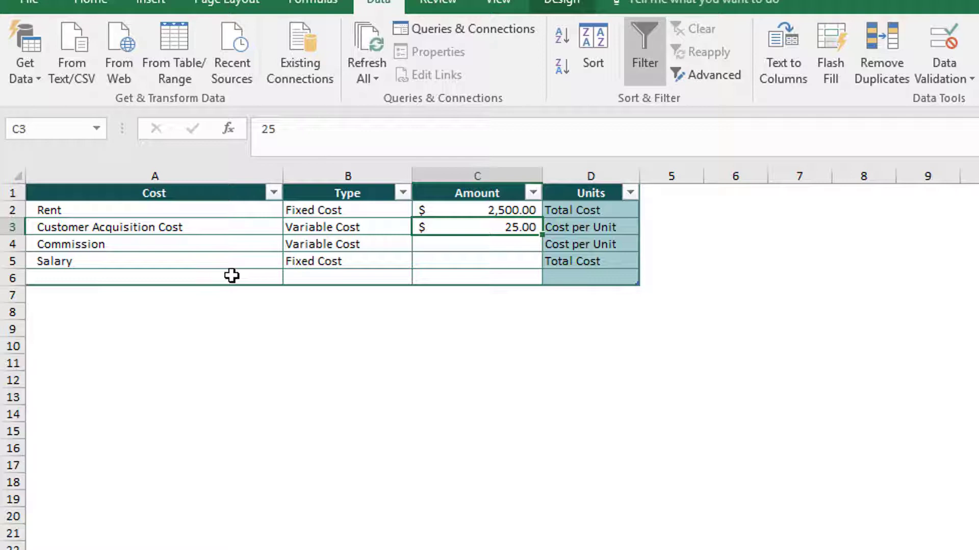
Step: Enter 50 as the amount for Commission and 8000 as the amount for Salary
key(Down)
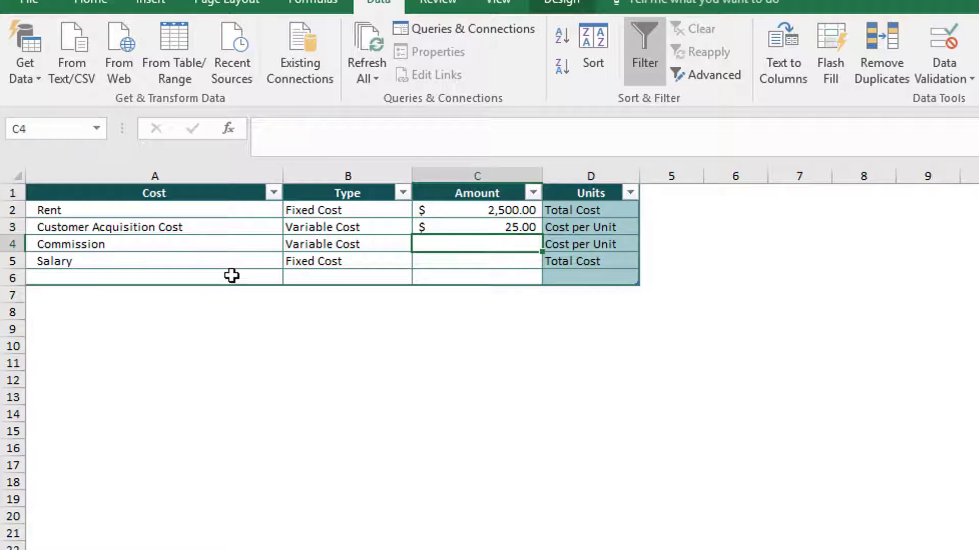
text(50)
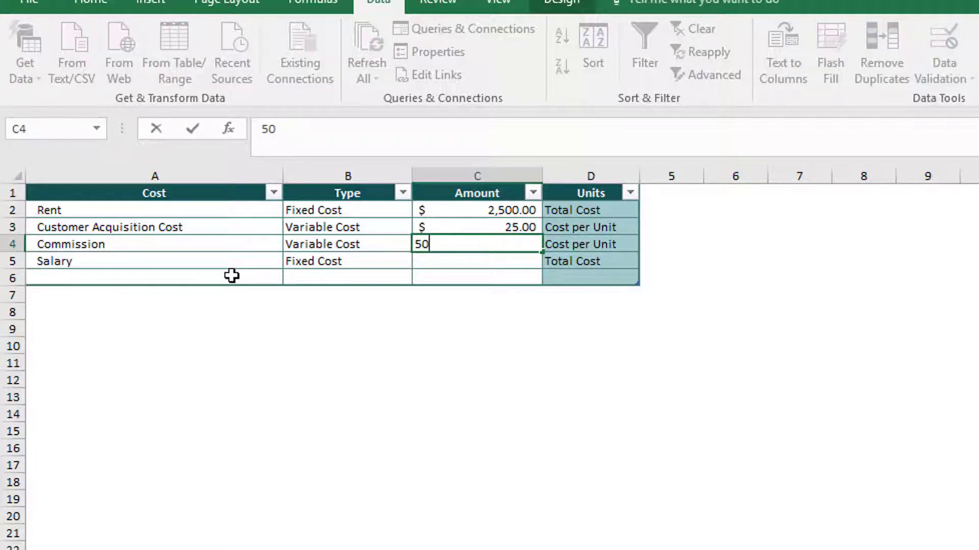
key(Return)
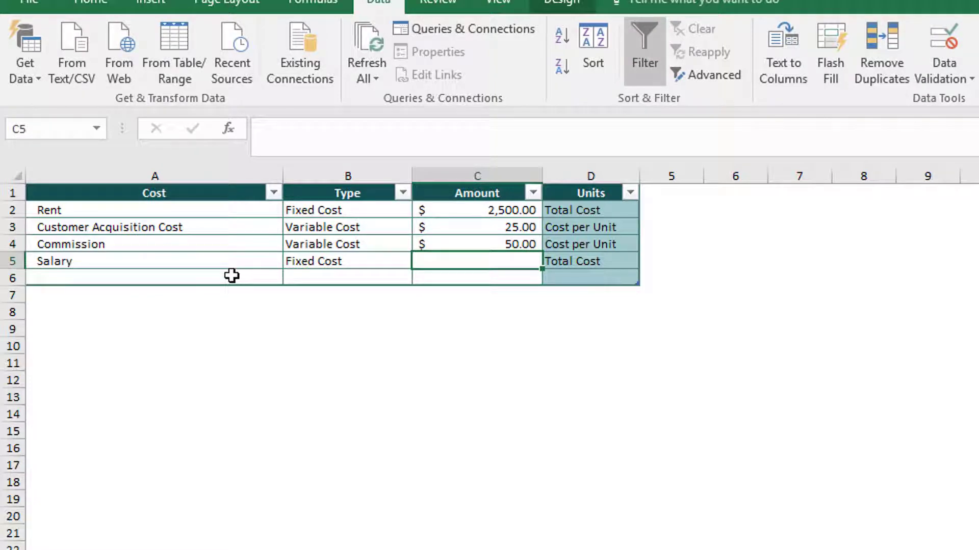
text(8000)
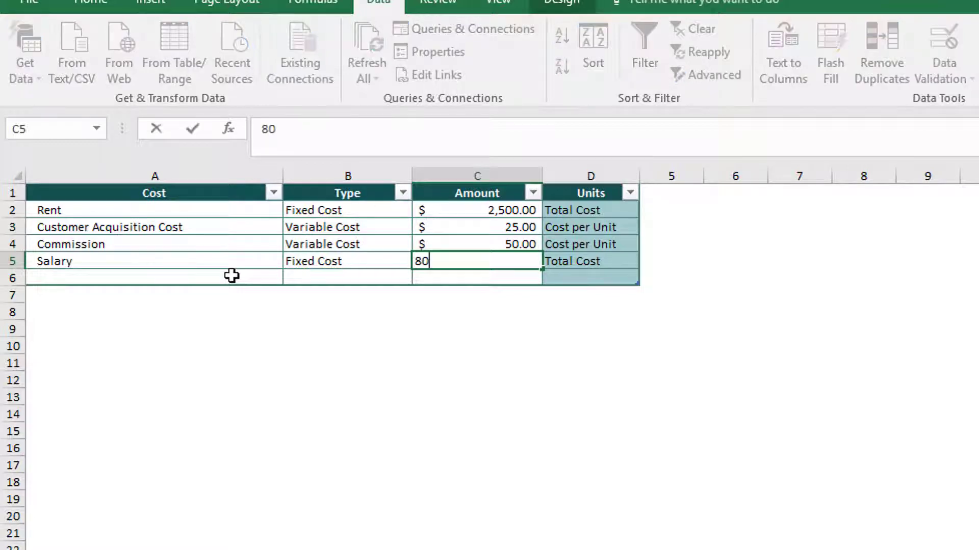
key(Return)
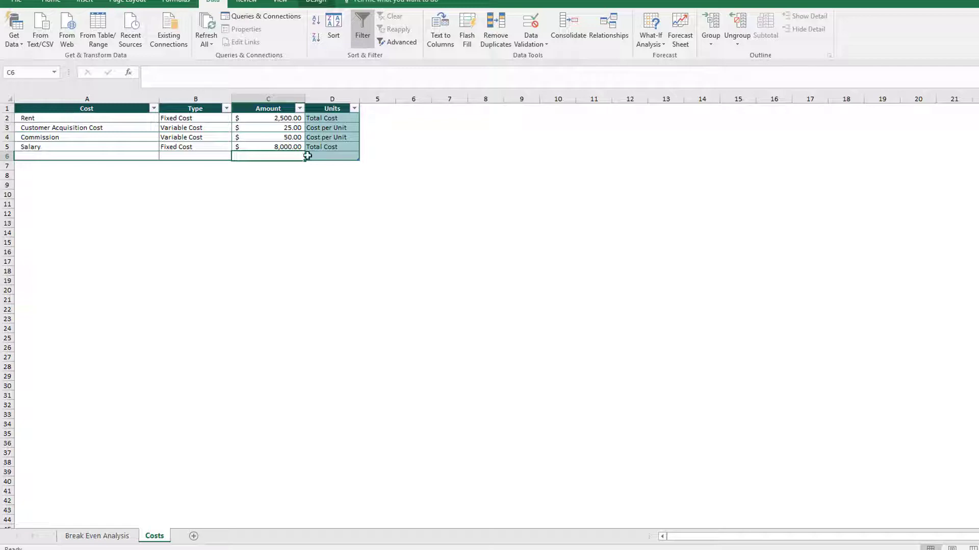
Step: Compare the Rent and Salary amounts on the Costs sheet with the Total Fixed Cost on the Break Even Analysis sheet, ending on the latter
click(99, 537)
mouse_move(103, 275)
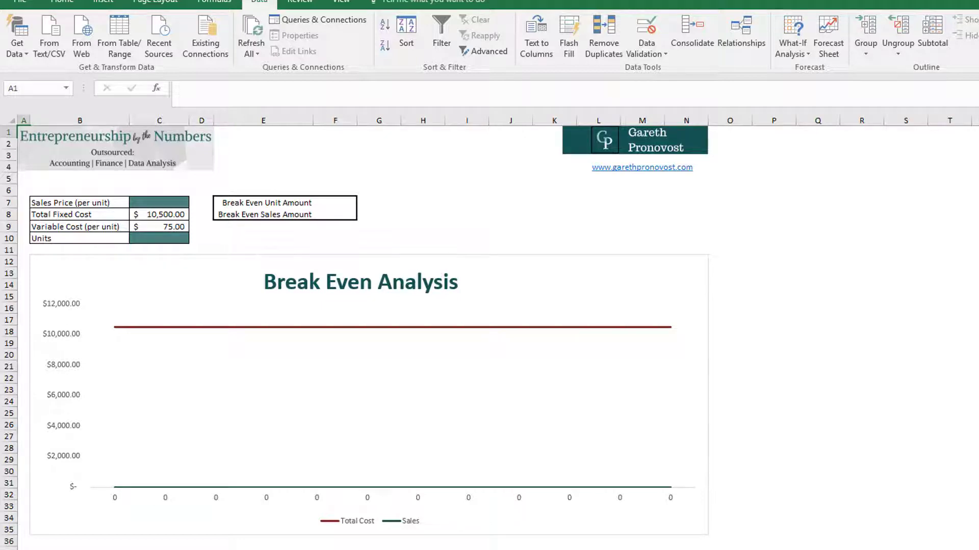
click(148, 549)
click(337, 146)
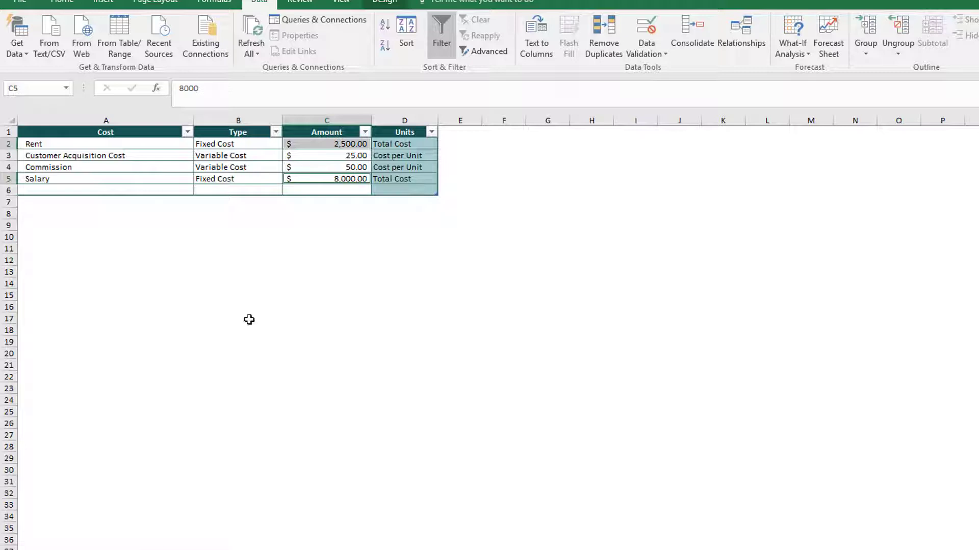
click(315, 260)
click(189, 549)
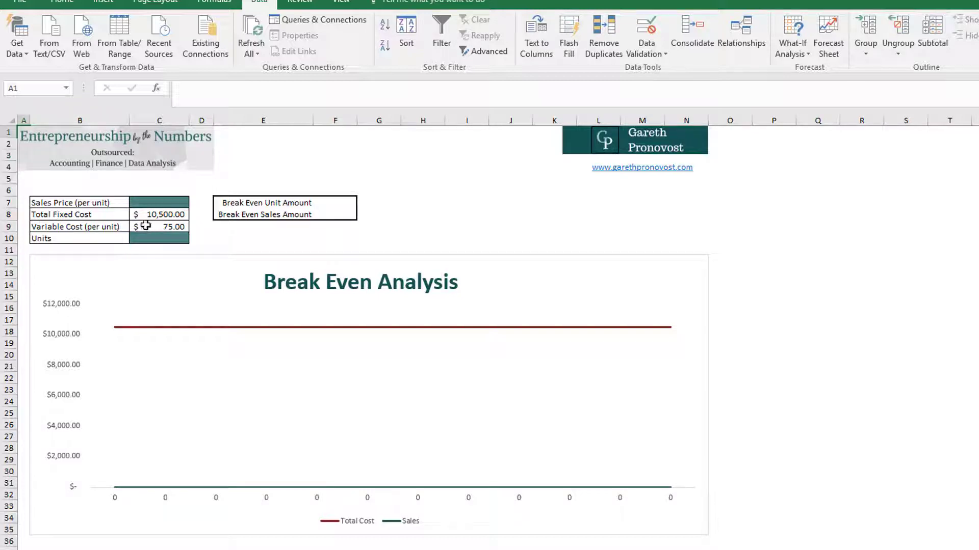
Step: Enter 500 as the Sales Price (per unit) on the Break Even Analysis sheet
click(145, 202)
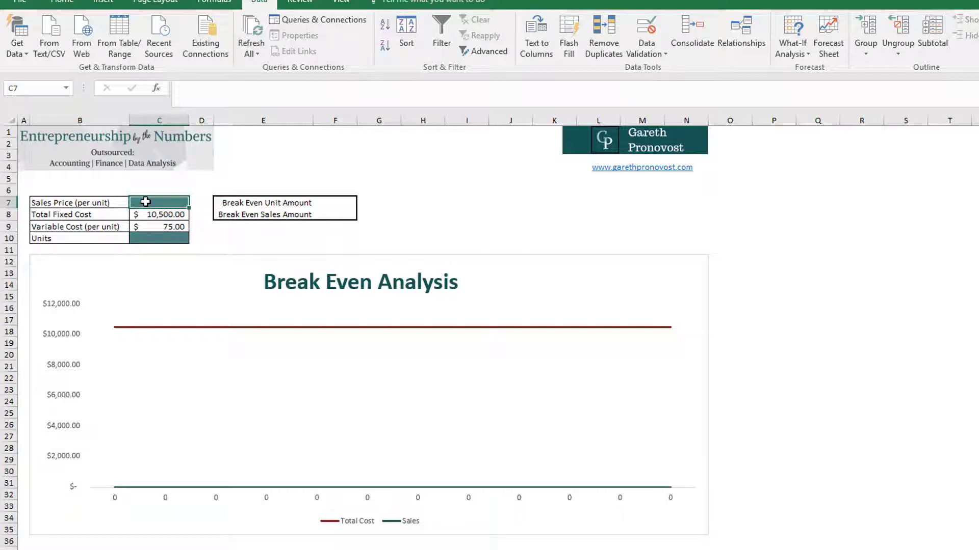
text(500)
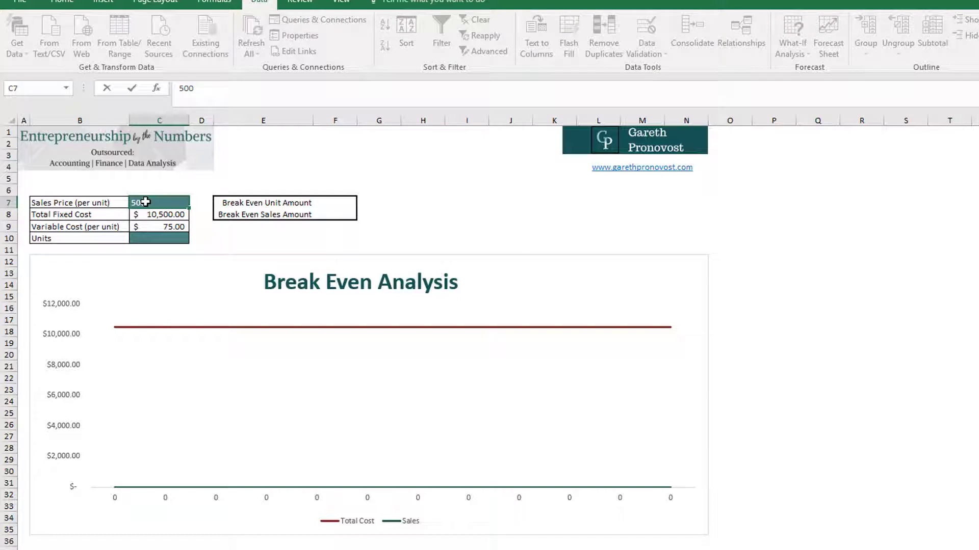
key(Return)
Step: Enter 15 as the Units value that sets the chart's unit interval
key(Return)
key(Return)
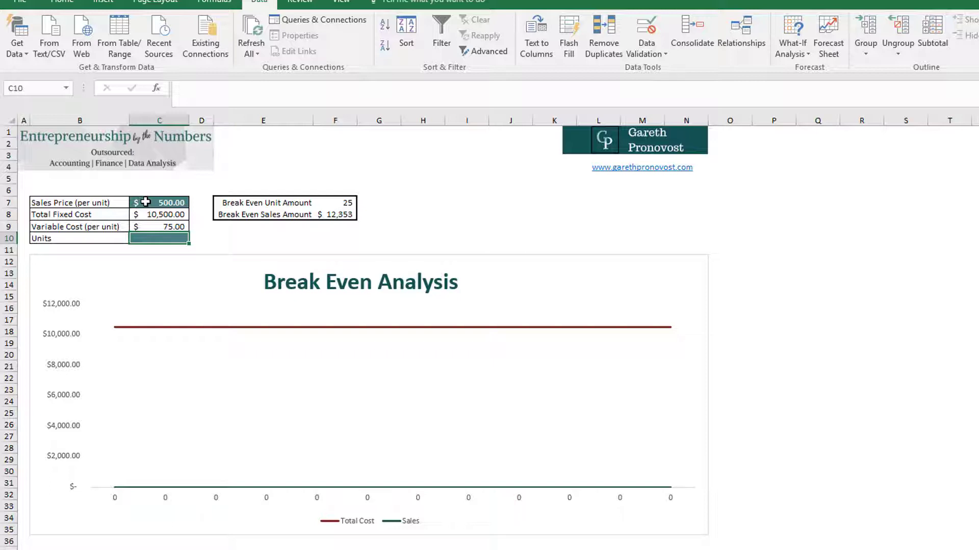
text(15)
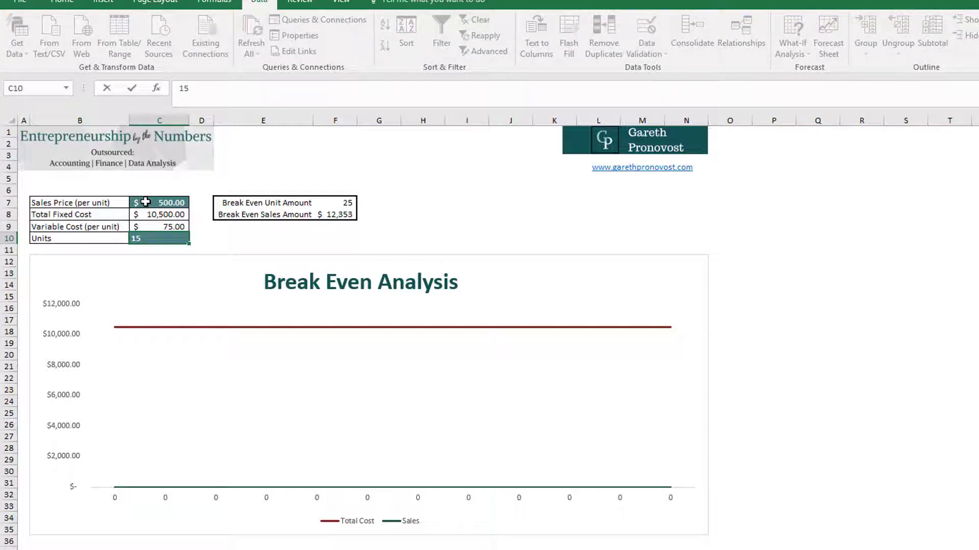
key(Return)
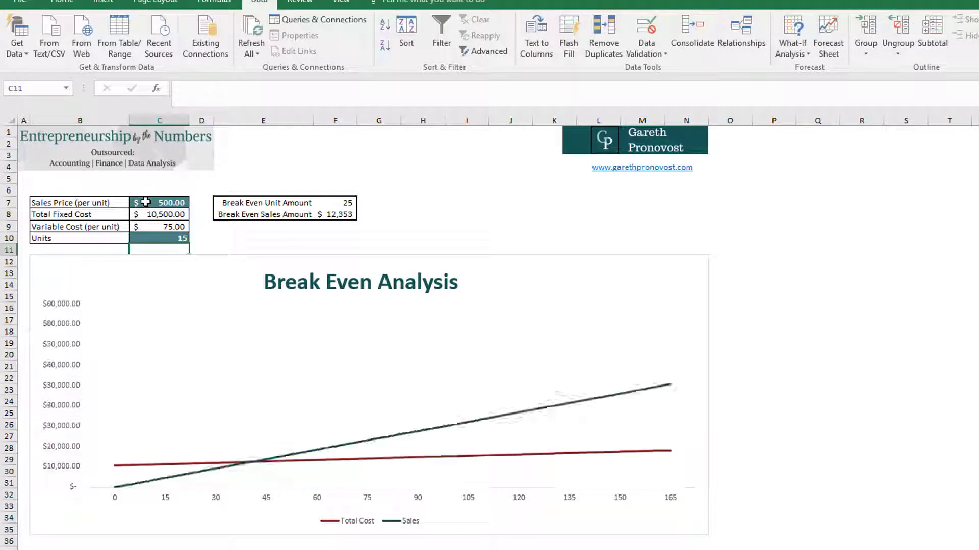
Step: Review the sales price together with the Break Even Unit Amount and Break Even Sales Amount
click(145, 202)
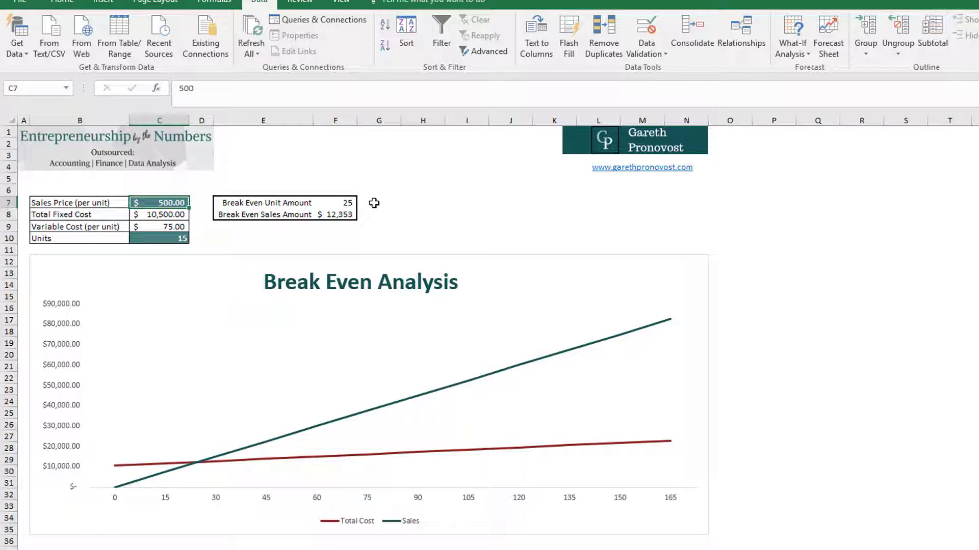
drag(234, 202, 339, 212)
click(387, 214)
click(371, 200)
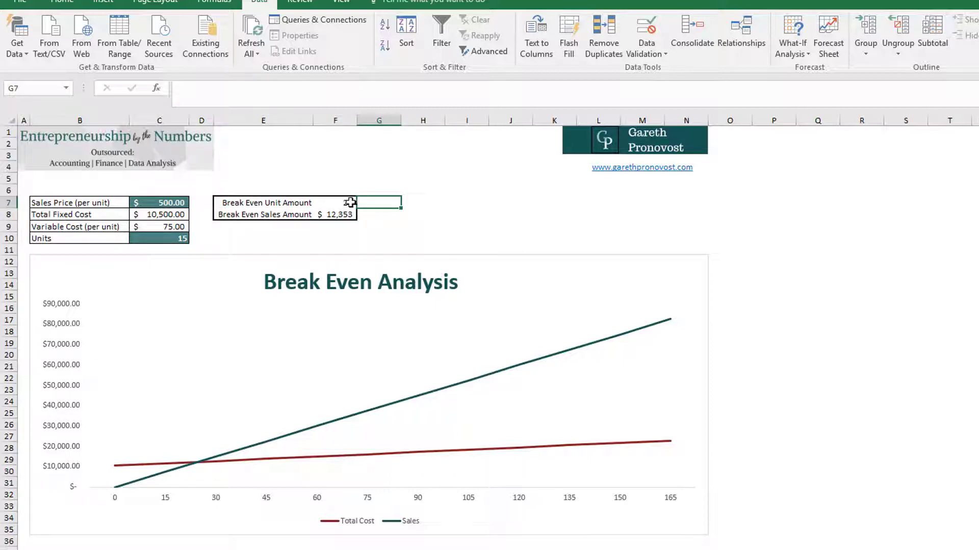
Step: Show two more decimal places for the Break Even Unit Amount, and reduce it back to a whole number
click(350, 203)
click(62, 3)
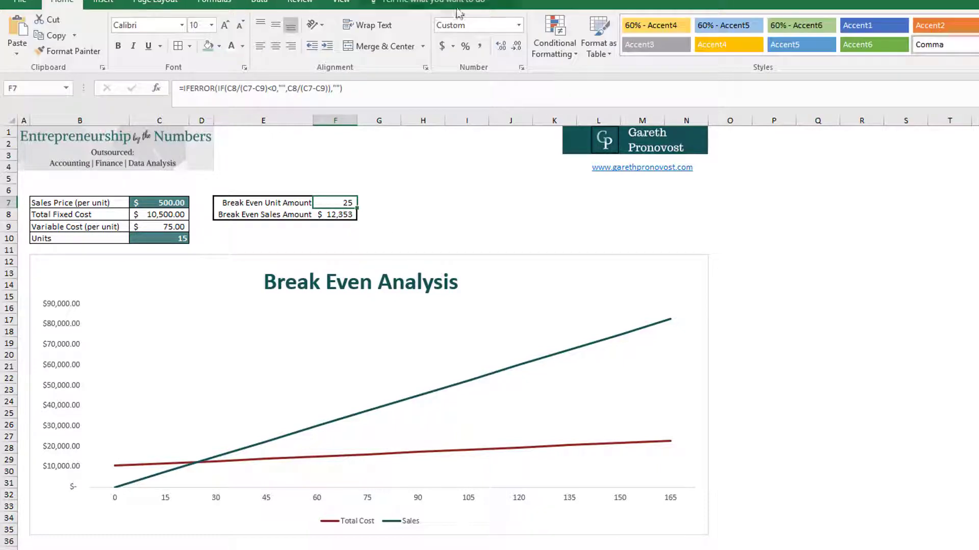
click(501, 46)
click(501, 46)
click(516, 45)
click(516, 46)
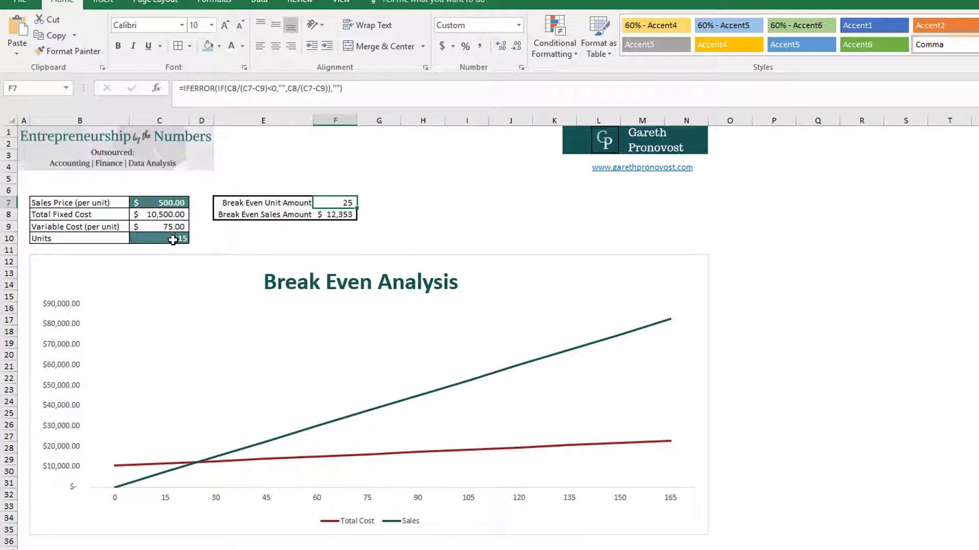
Step: Set Units to 5 and inspect the point where the Sales and Total Cost lines cross in the chart
click(173, 240)
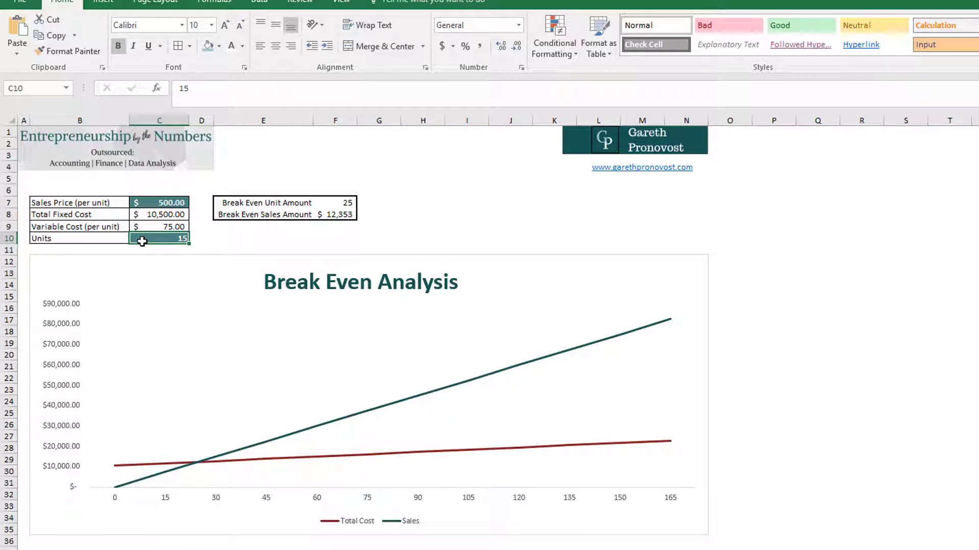
text(5)
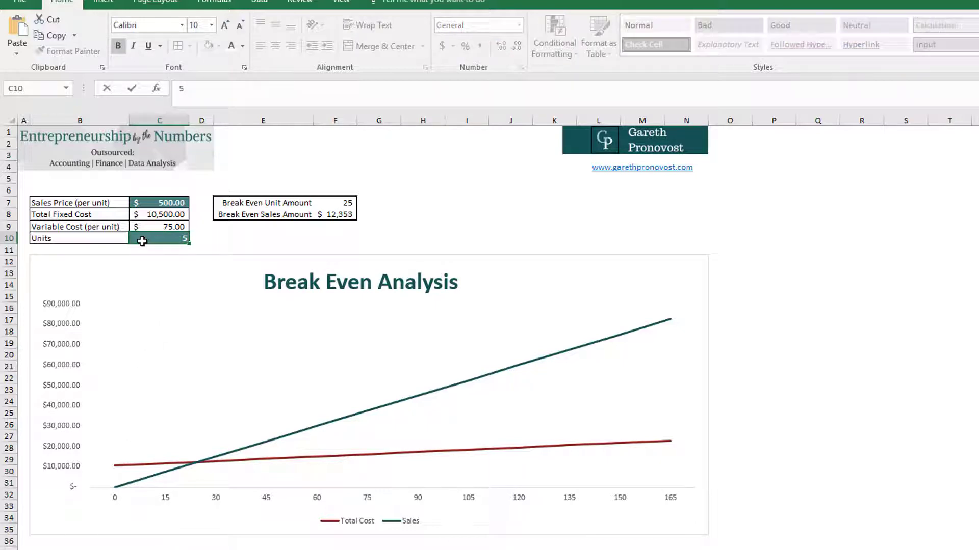
key(Return)
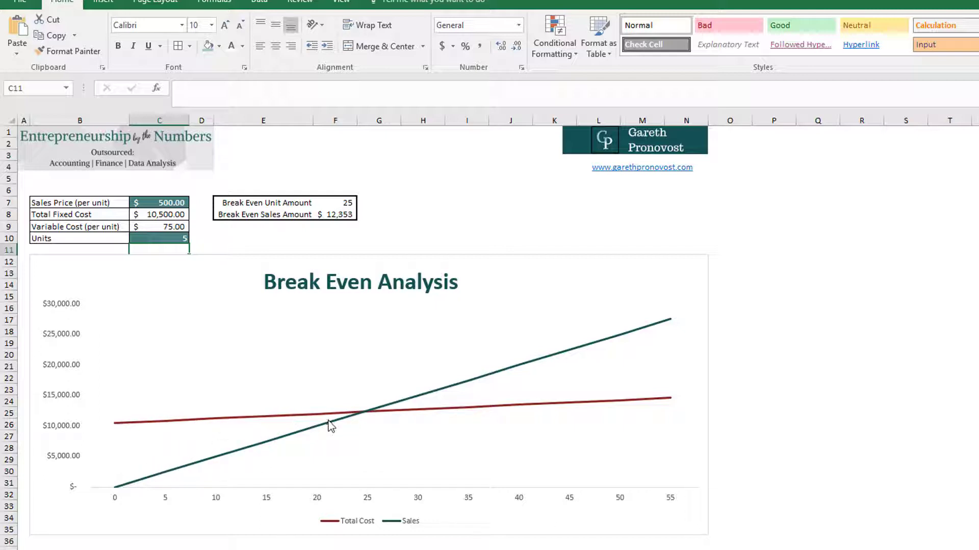
mouse_move(365, 418)
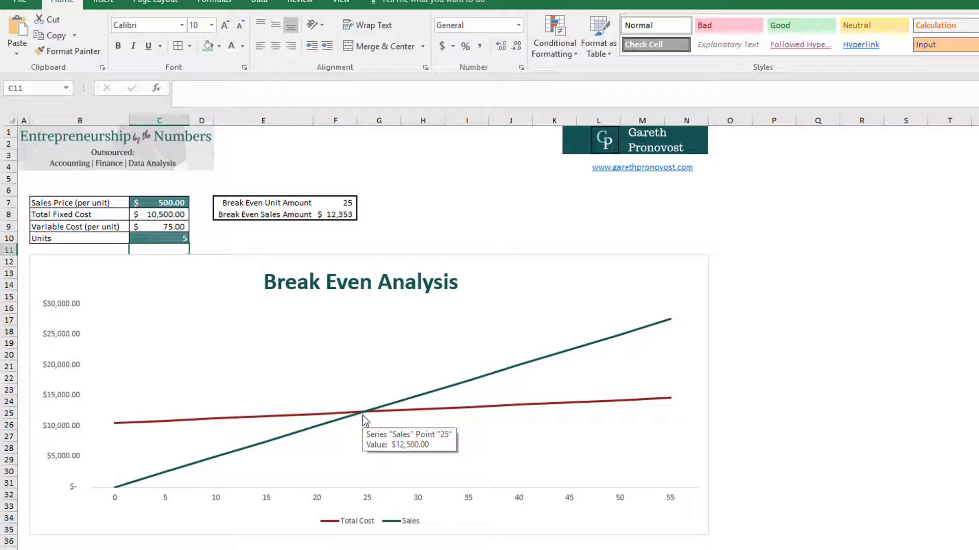